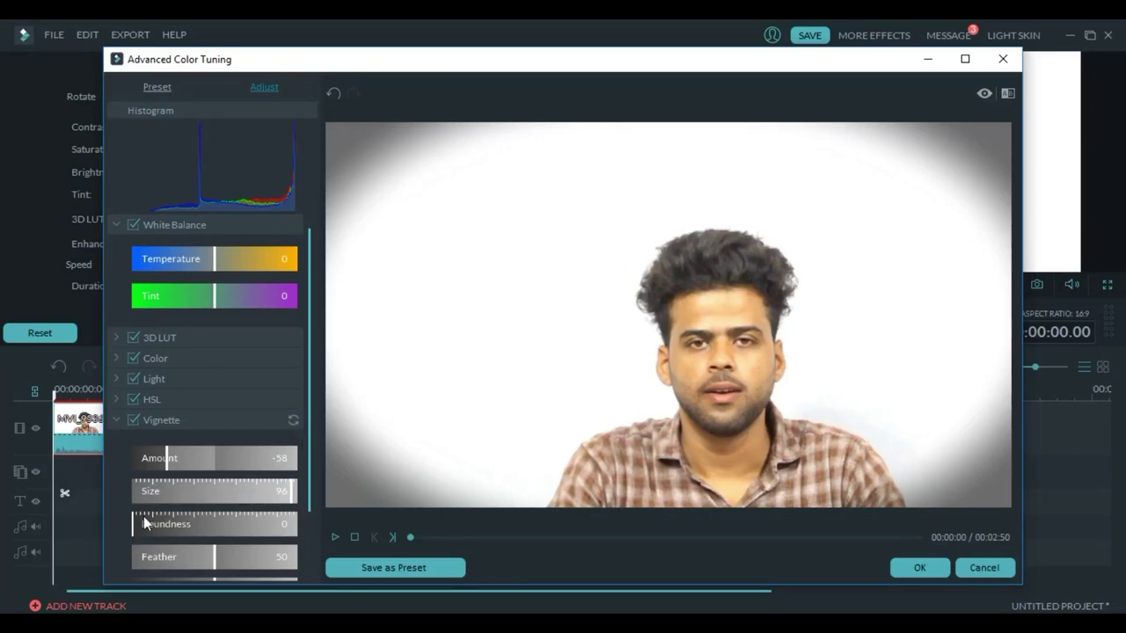
Make the clip's vignette rounder and more oval with the Roundness slider
mouse_move(133, 526)
left_mouse_down()
mouse_move(202, 523)
mouse_move(144, 518)
left_mouse_up()
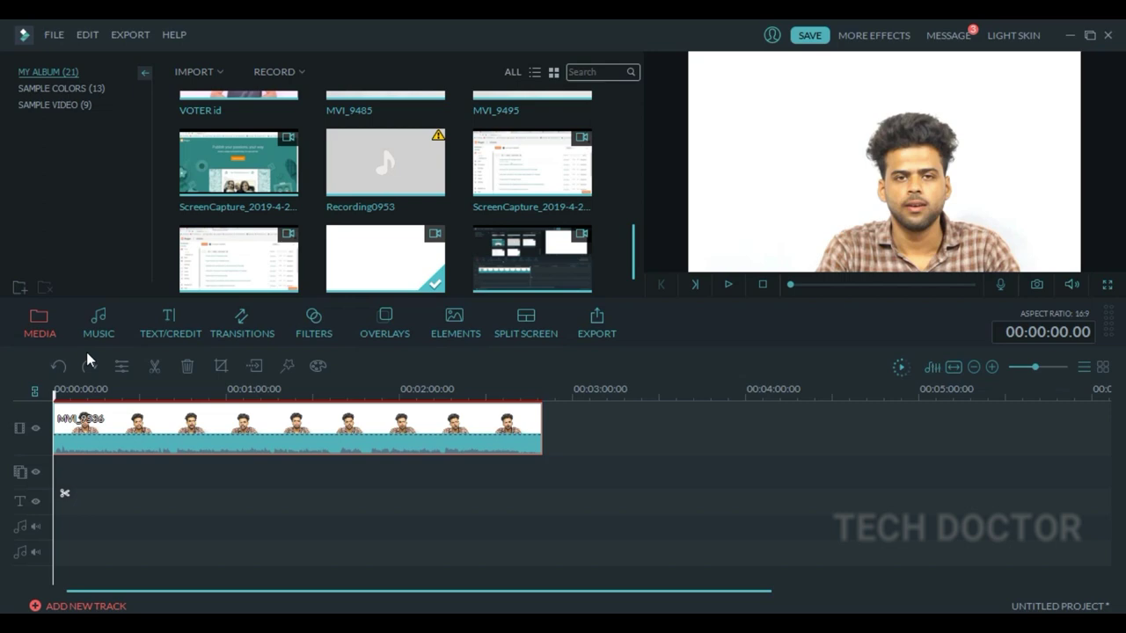
left_click(333, 445)
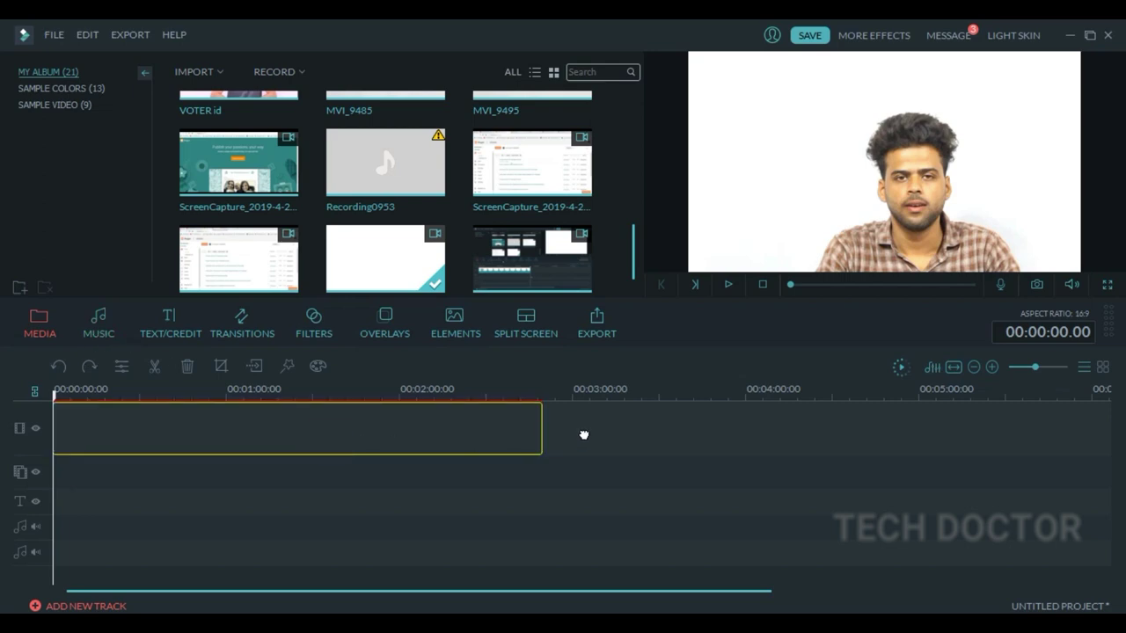
left_click_drag(416, 435, 487, 440)
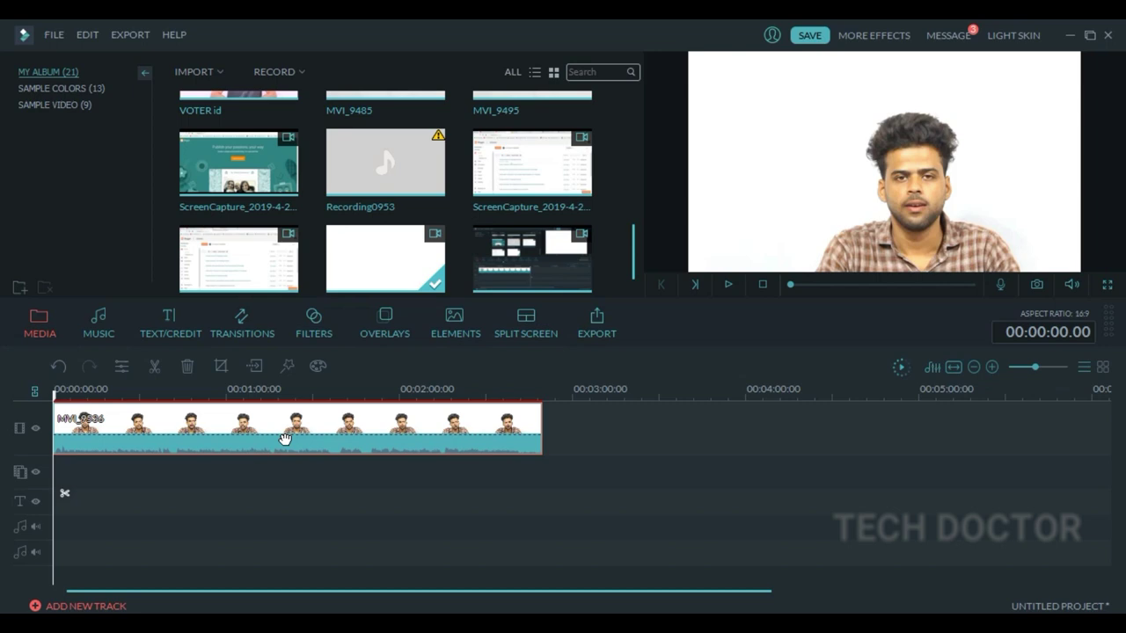
Open Advanced Color Tuning for the talking-head clip, play its preview, and show the Preset gallery
double_click(284, 439)
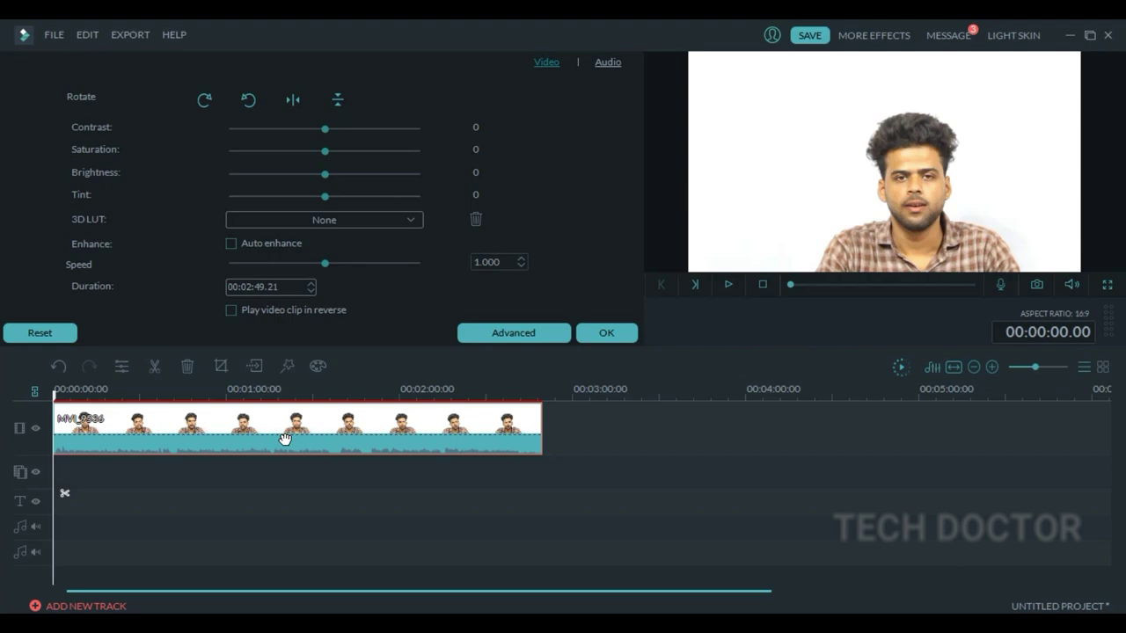
left_click(530, 335)
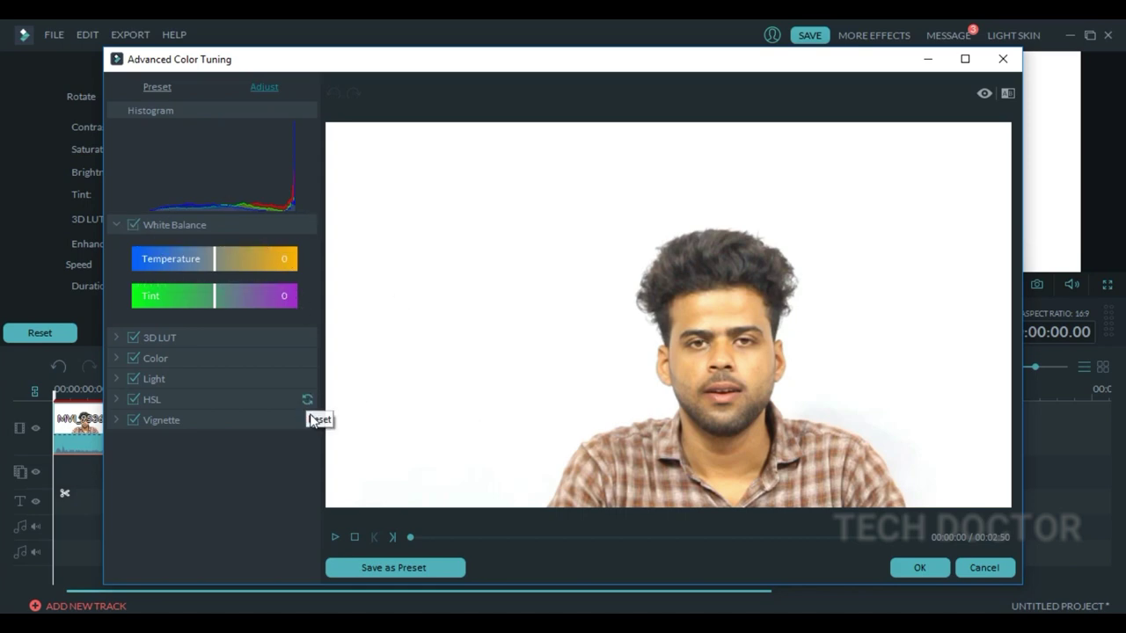
left_click(333, 538)
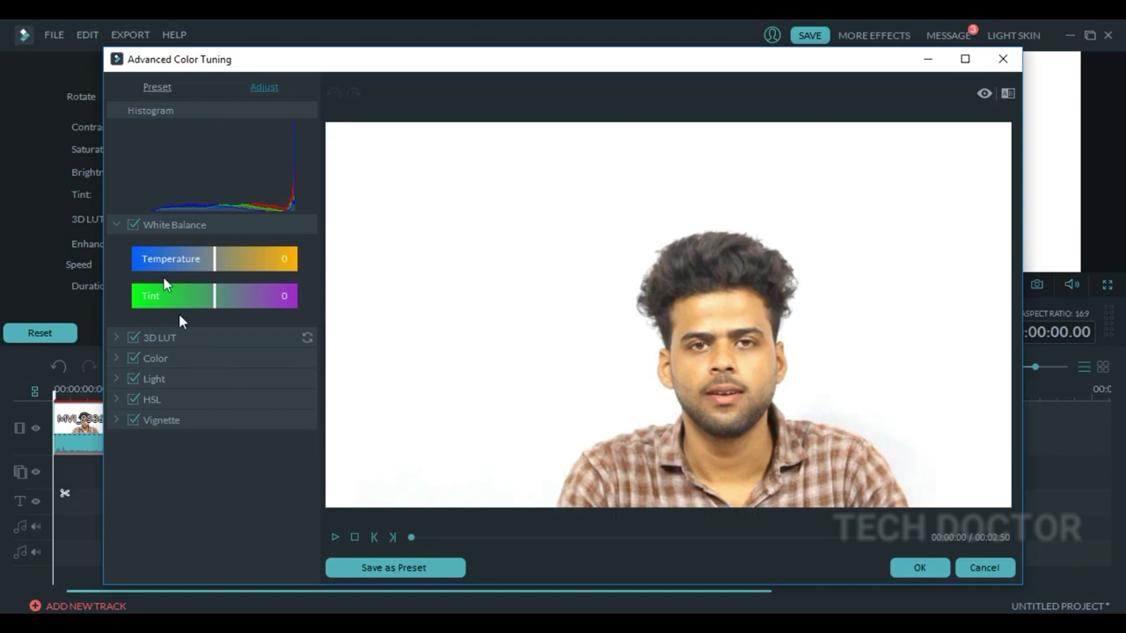
left_click(159, 89)
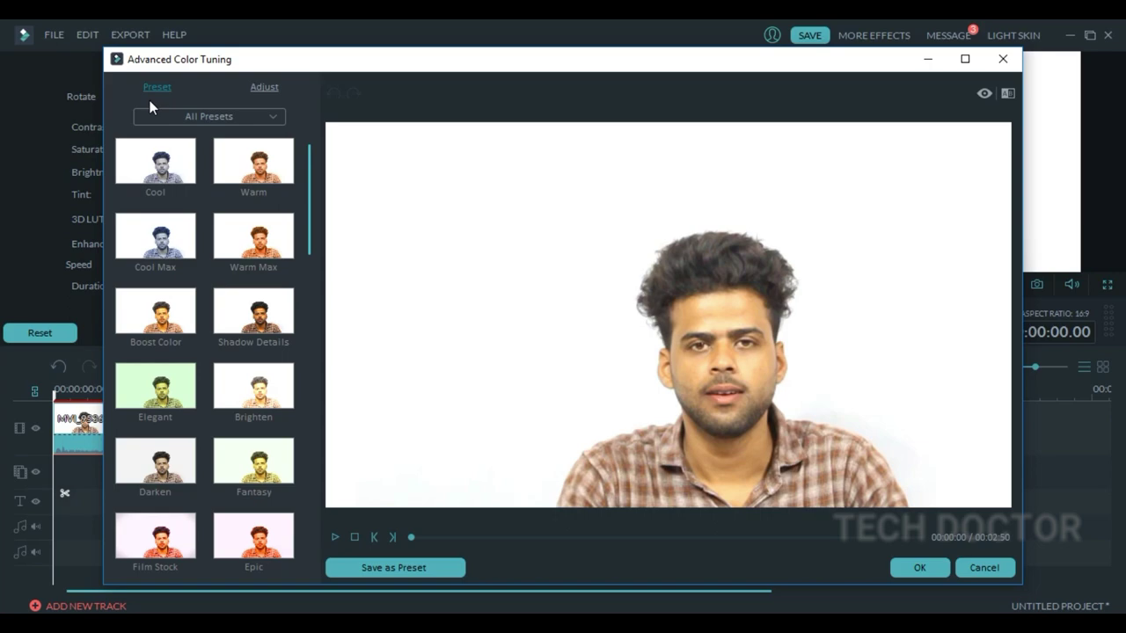
Preview the Brighten, Elegant, Film Stock and Darken presets, then cancel without applying any
double_click(269, 391)
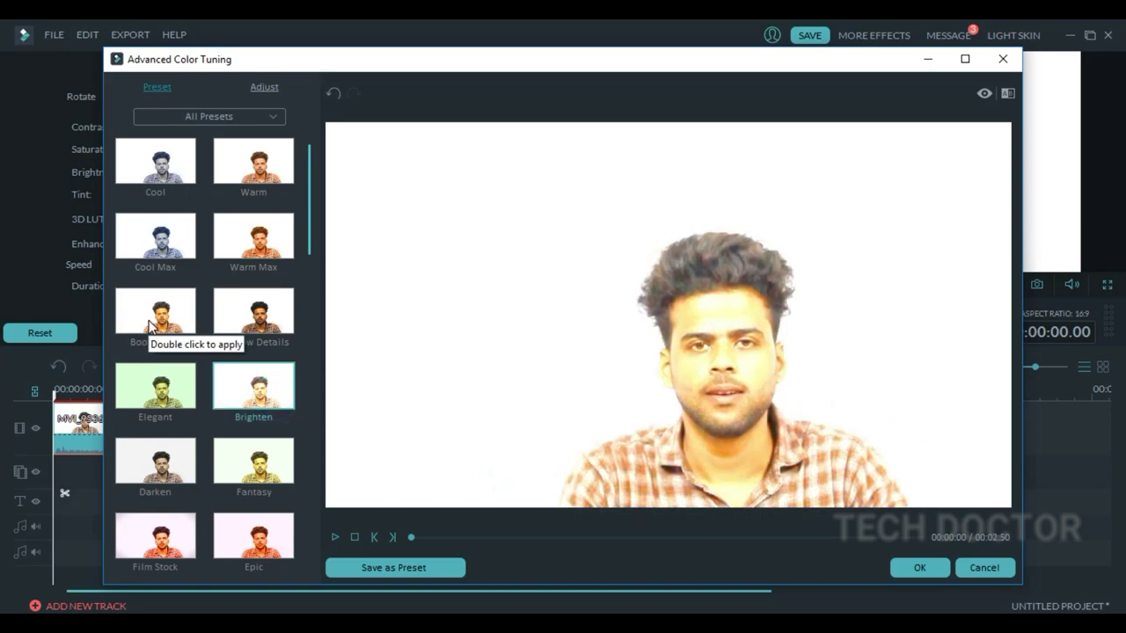
double_click(158, 402)
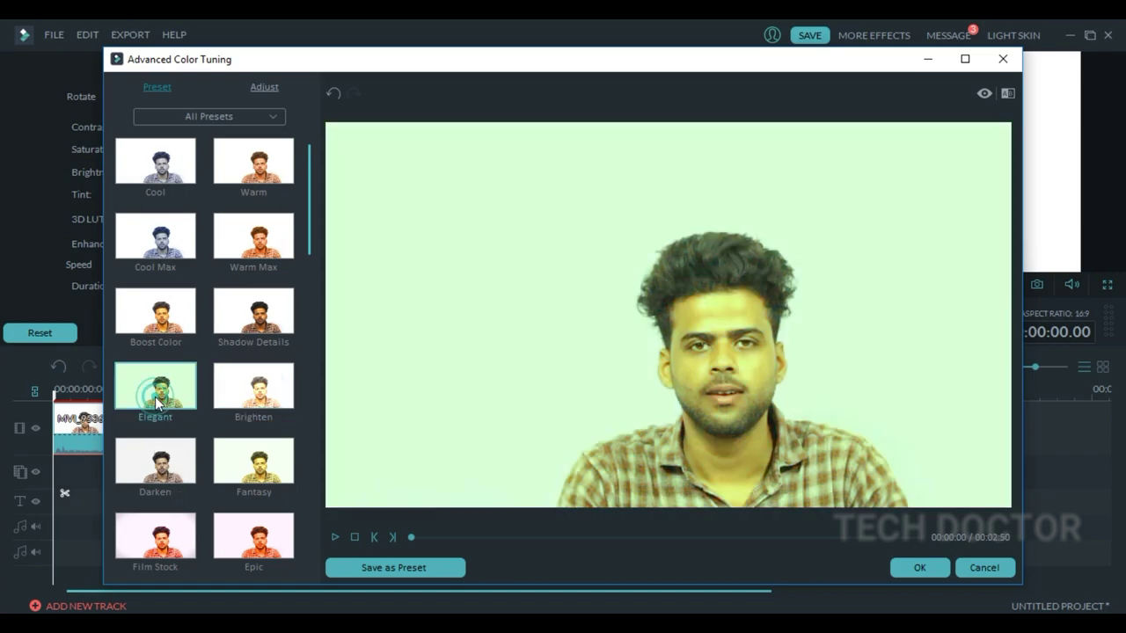
double_click(255, 396)
double_click(139, 533)
double_click(156, 482)
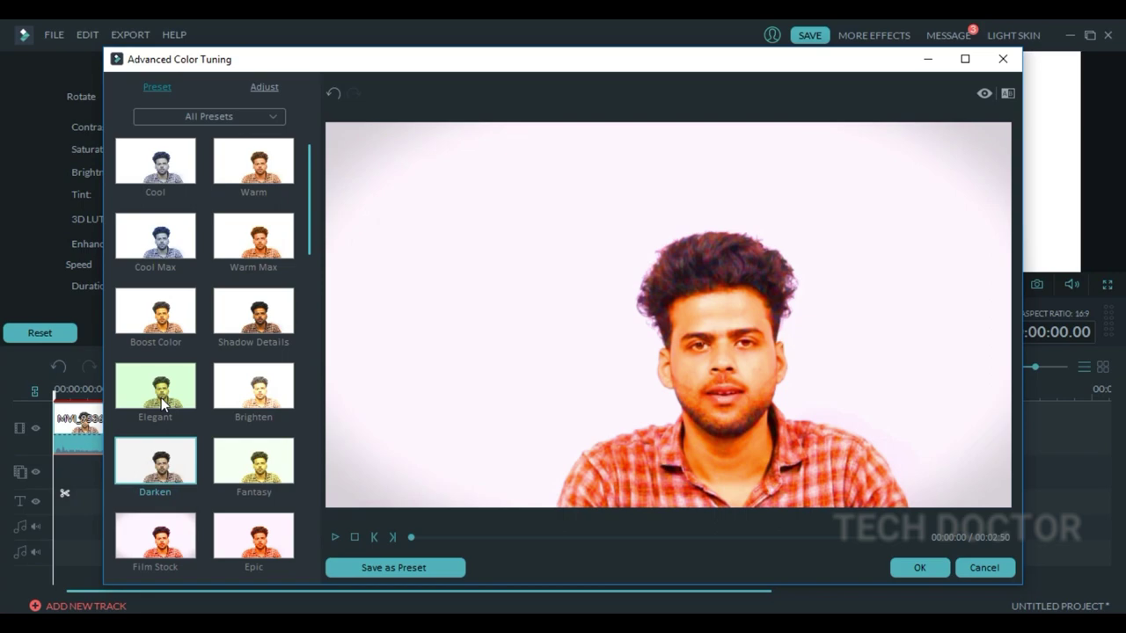
double_click(170, 369)
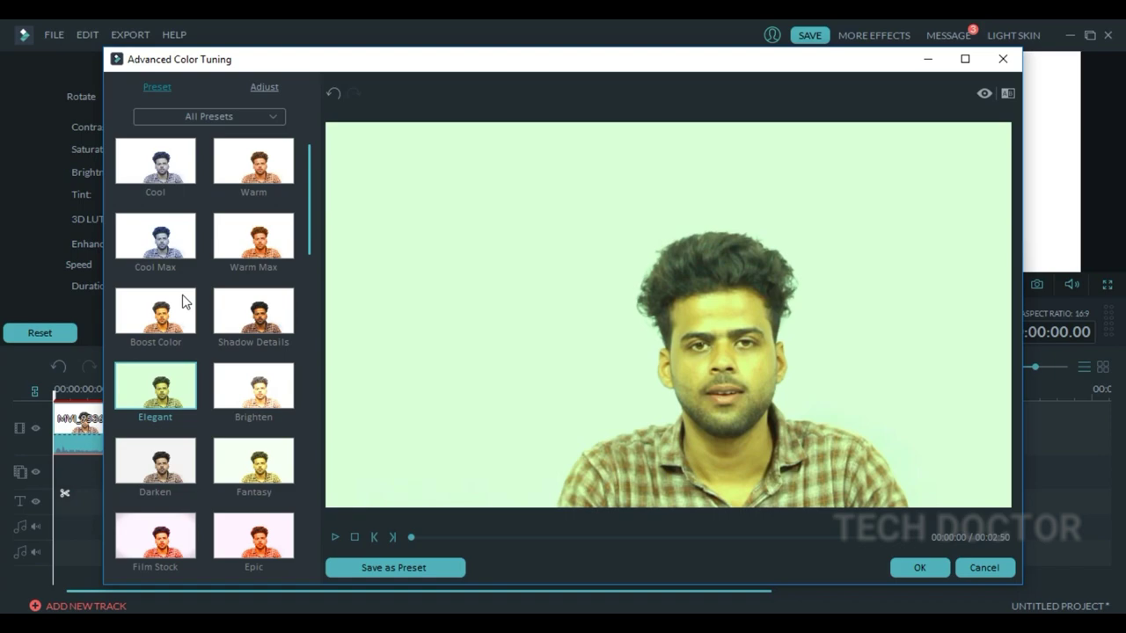
left_click(983, 572)
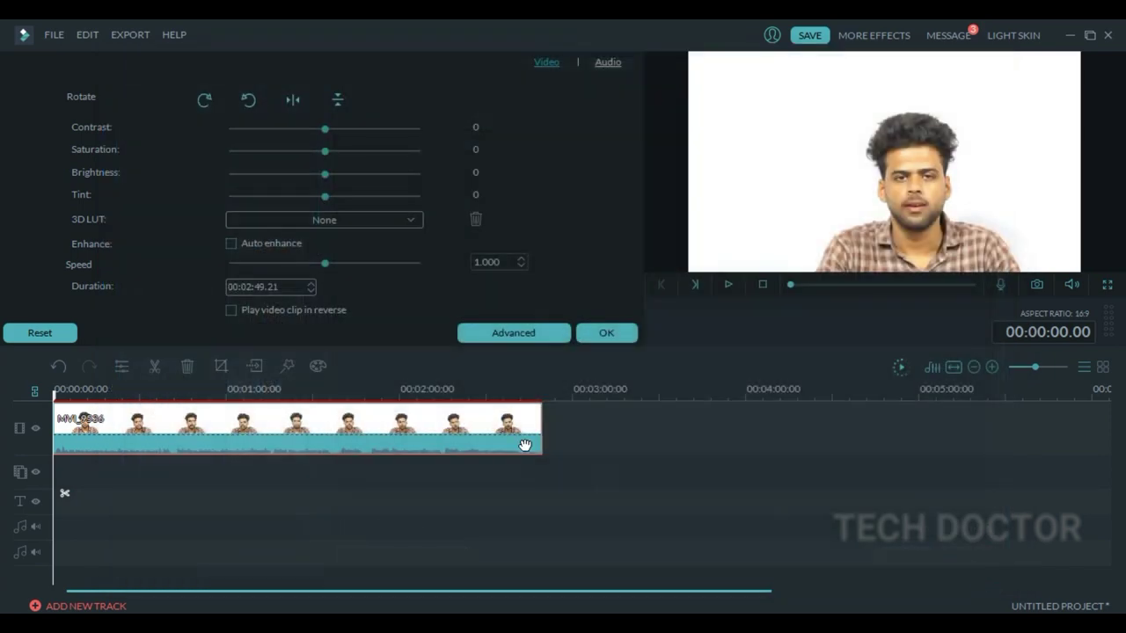
Reopen Advanced Color Tuning from the clip's edit panel, showing the manual adjustments
left_click(483, 326)
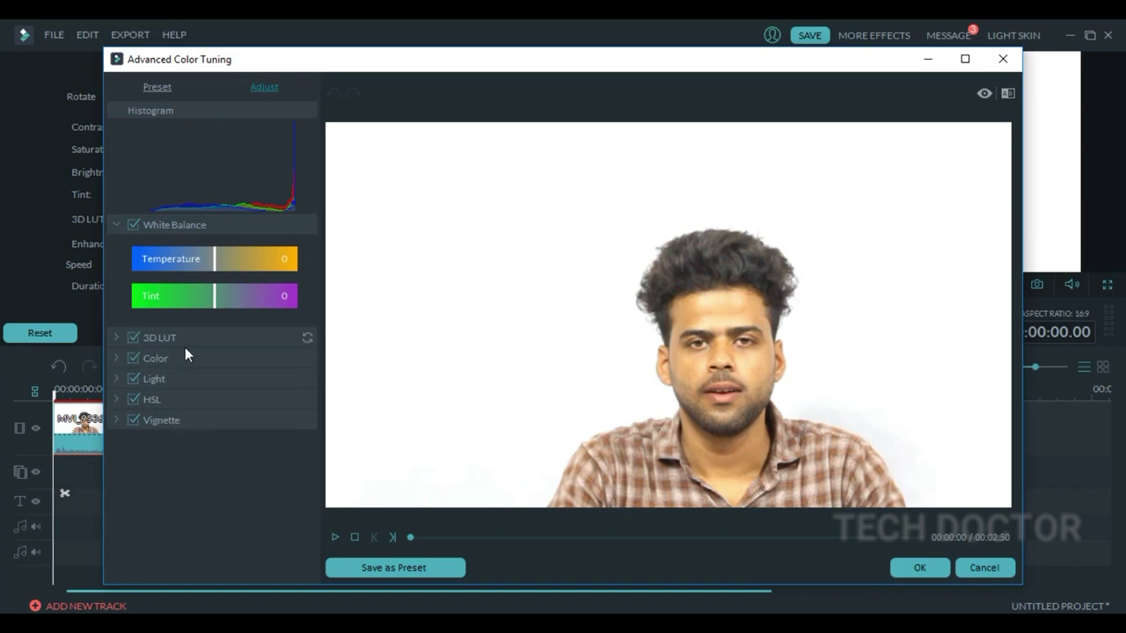
Add a vignette with amount -58, size 96 and roundness 4
left_click(173, 424)
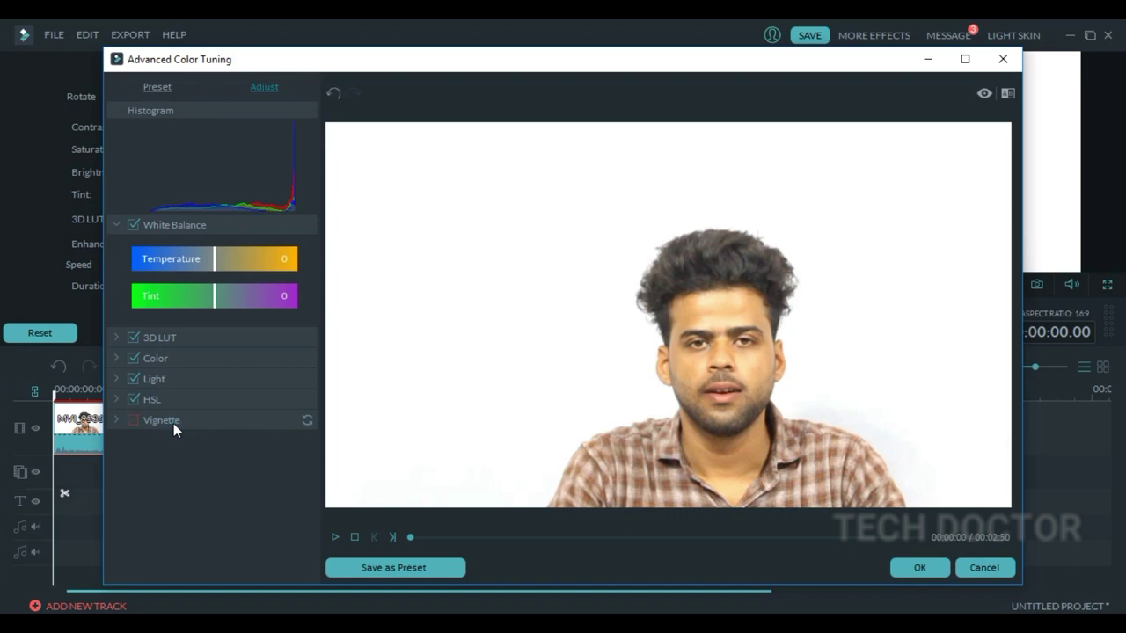
left_click(115, 419)
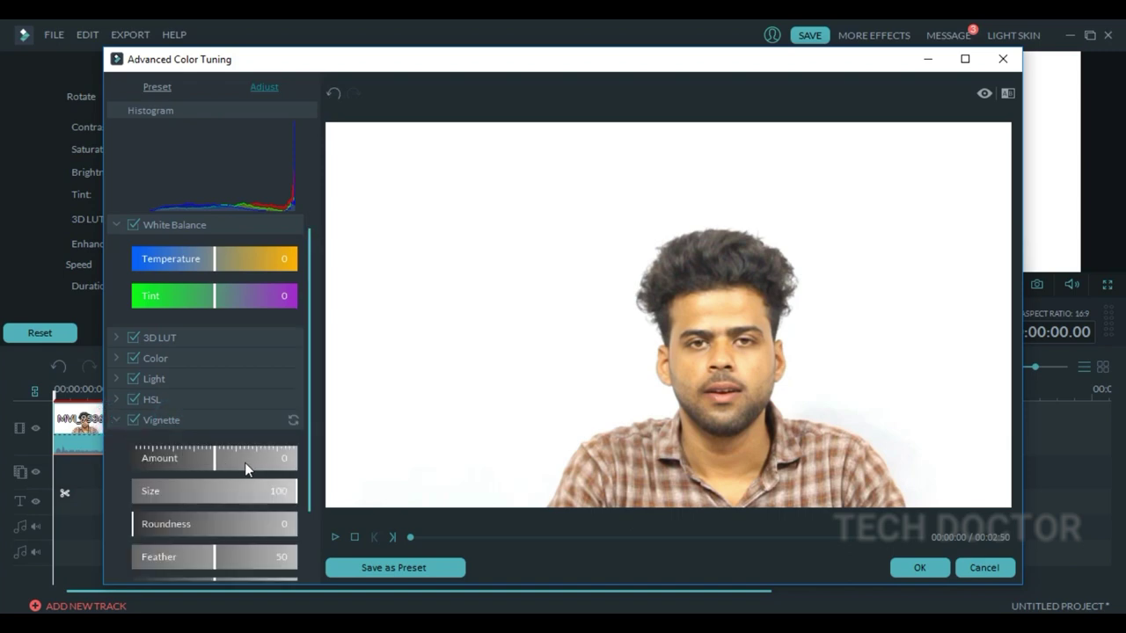
left_click_drag(220, 459, 192, 461)
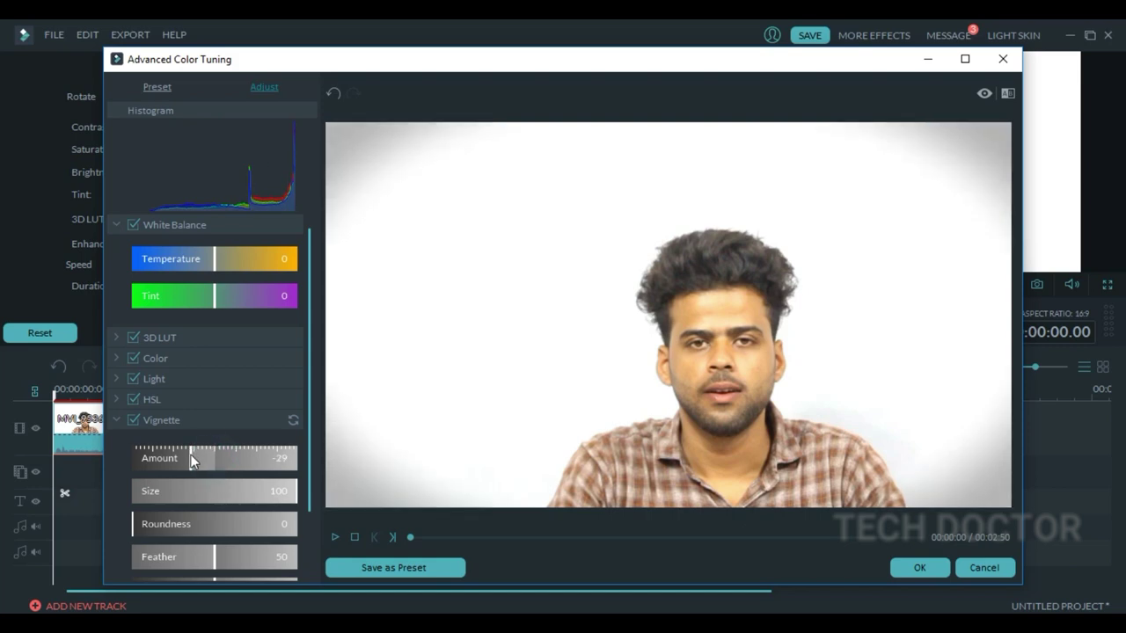
left_click_drag(190, 456, 167, 456)
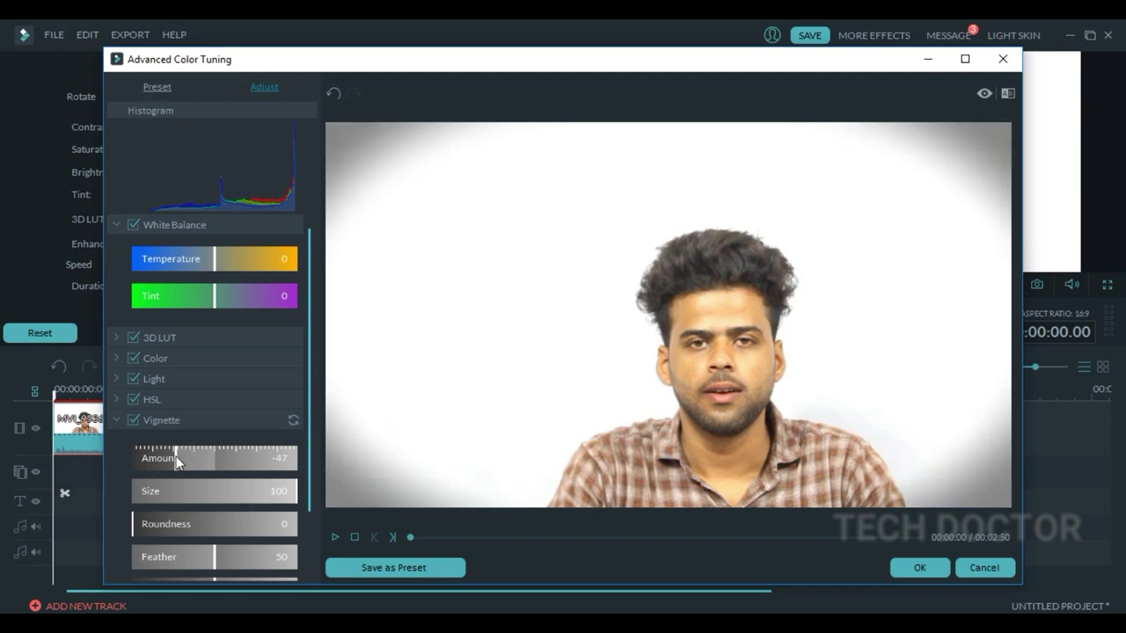
left_click(267, 497)
left_click_drag(267, 493, 289, 496)
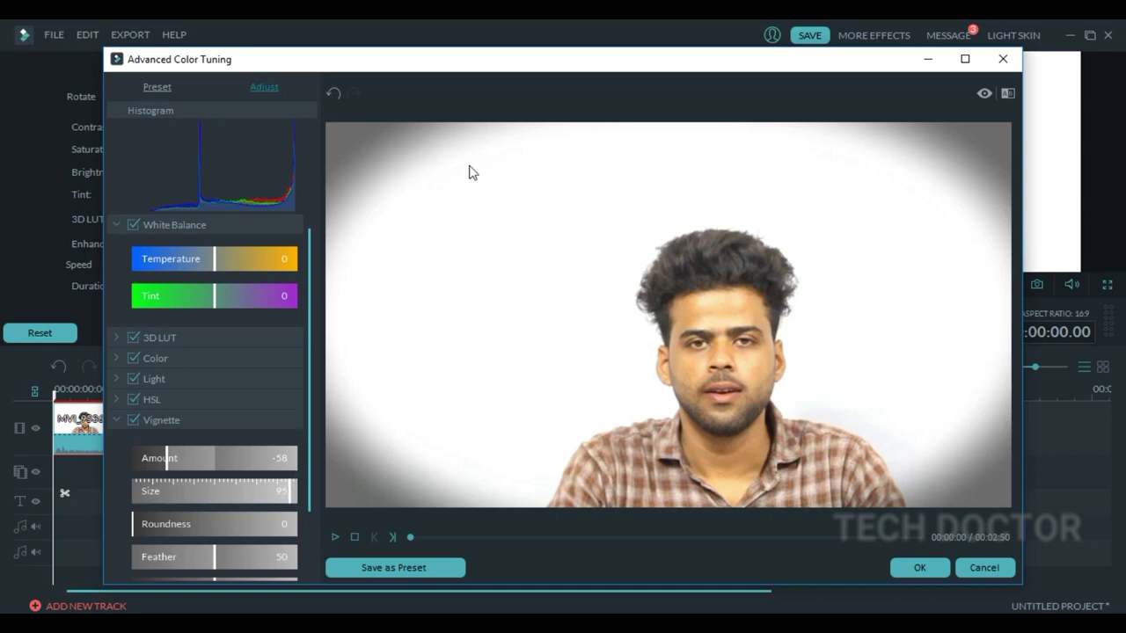
left_click(291, 495)
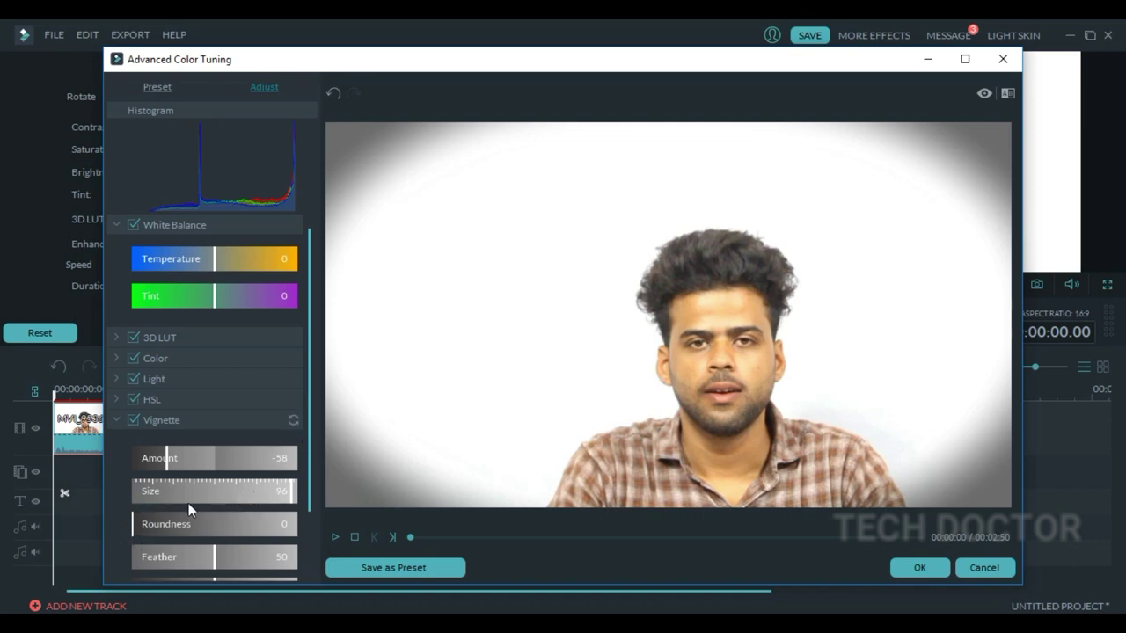
left_click_drag(132, 525, 164, 525)
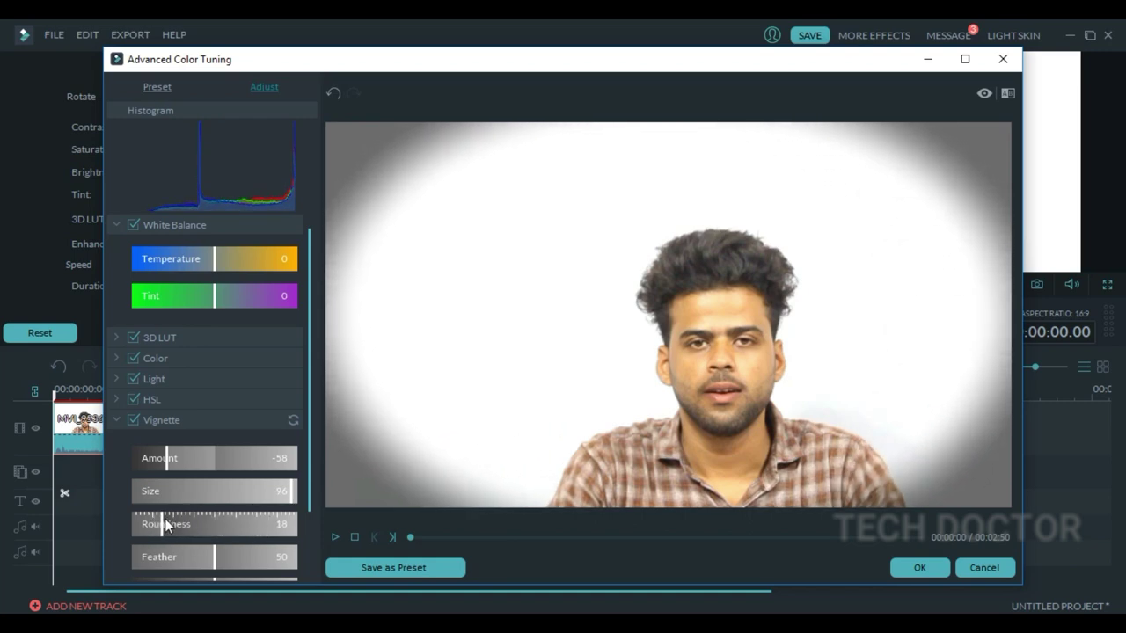
left_click_drag(164, 525, 145, 526)
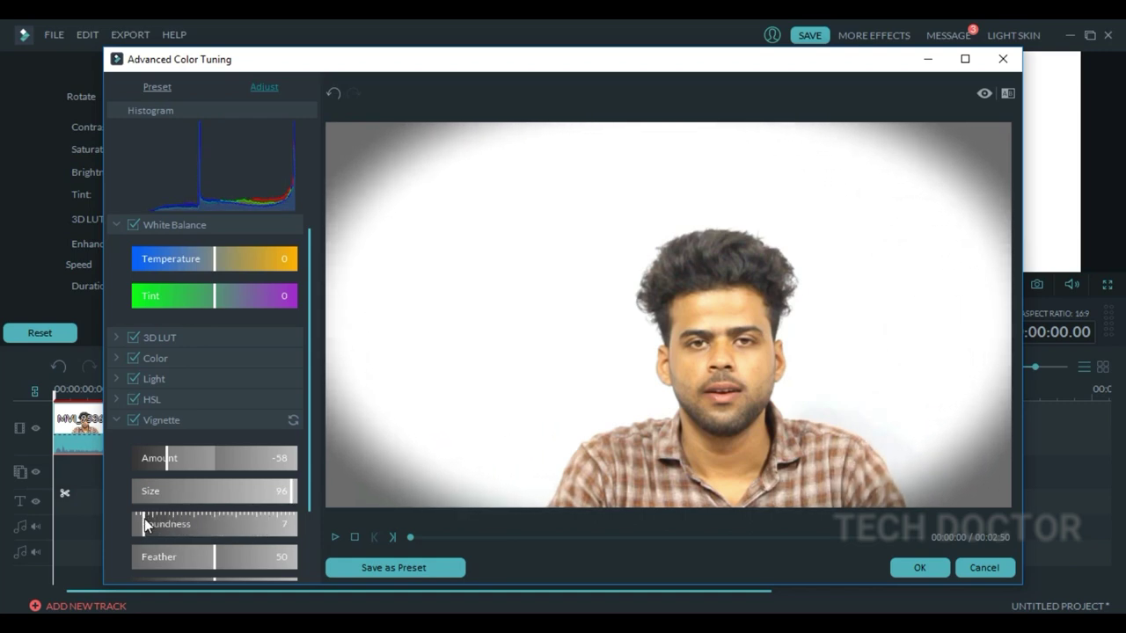
left_click_drag(144, 518, 138, 524)
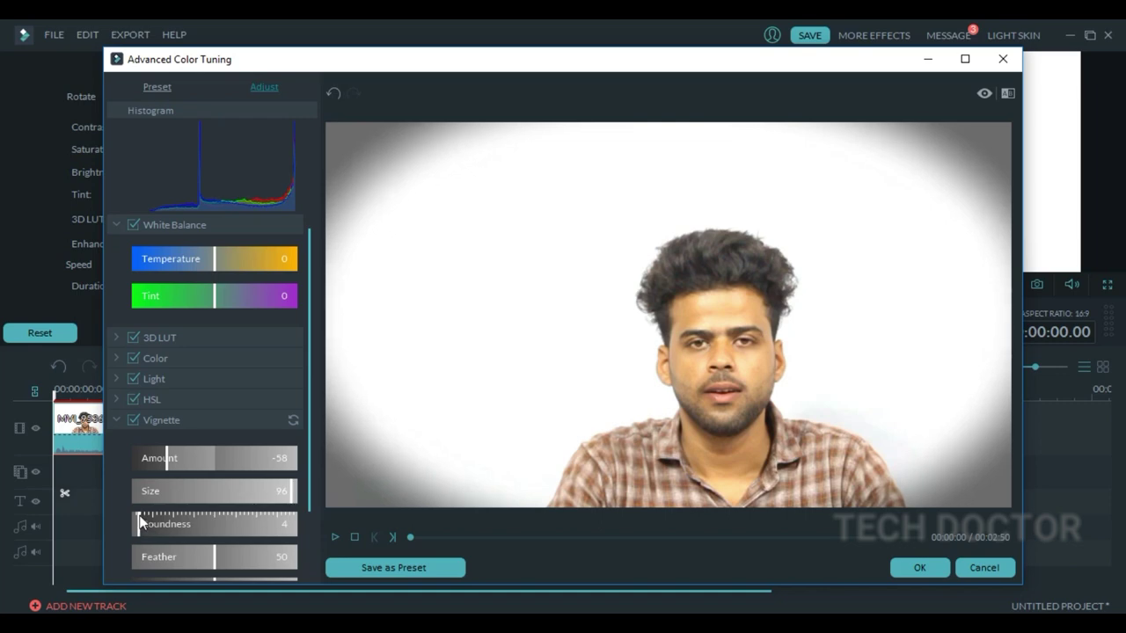
Set the vignette feather to 47, exposure to -2 and highlights to 51
left_click_drag(310, 460, 302, 511)
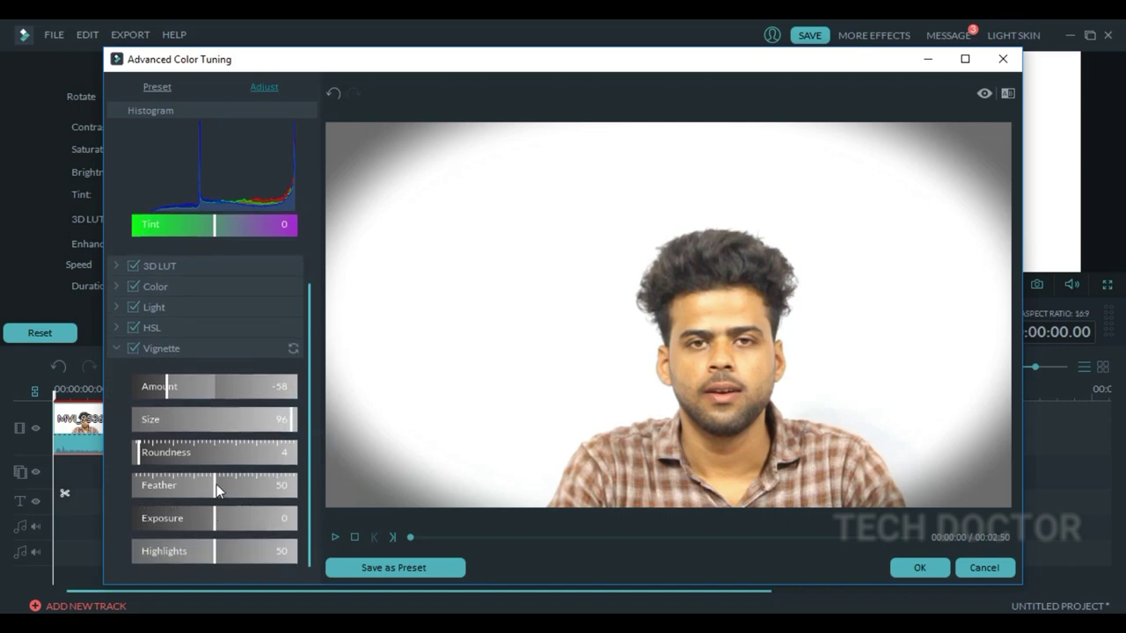
left_click_drag(216, 482, 223, 483)
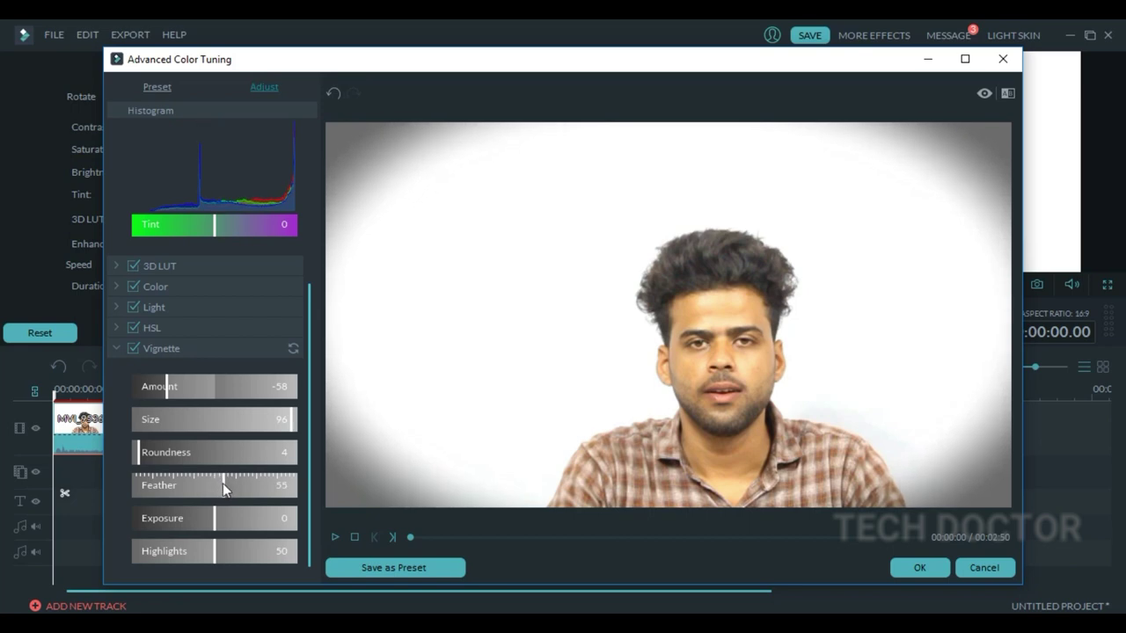
left_click_drag(223, 483, 208, 486)
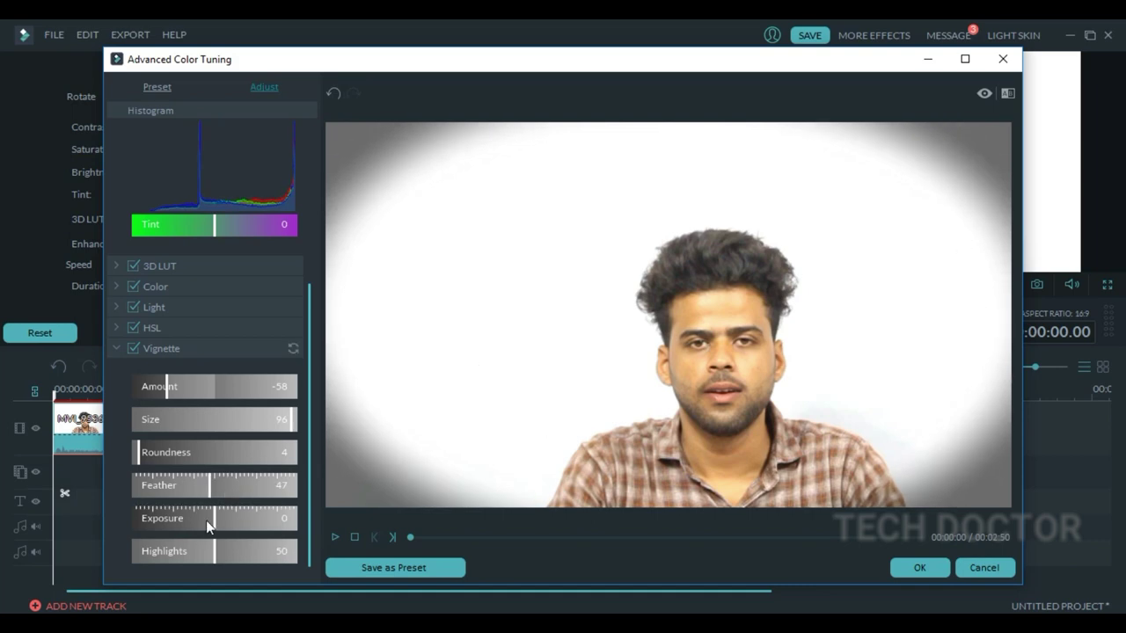
left_click_drag(208, 519, 202, 519)
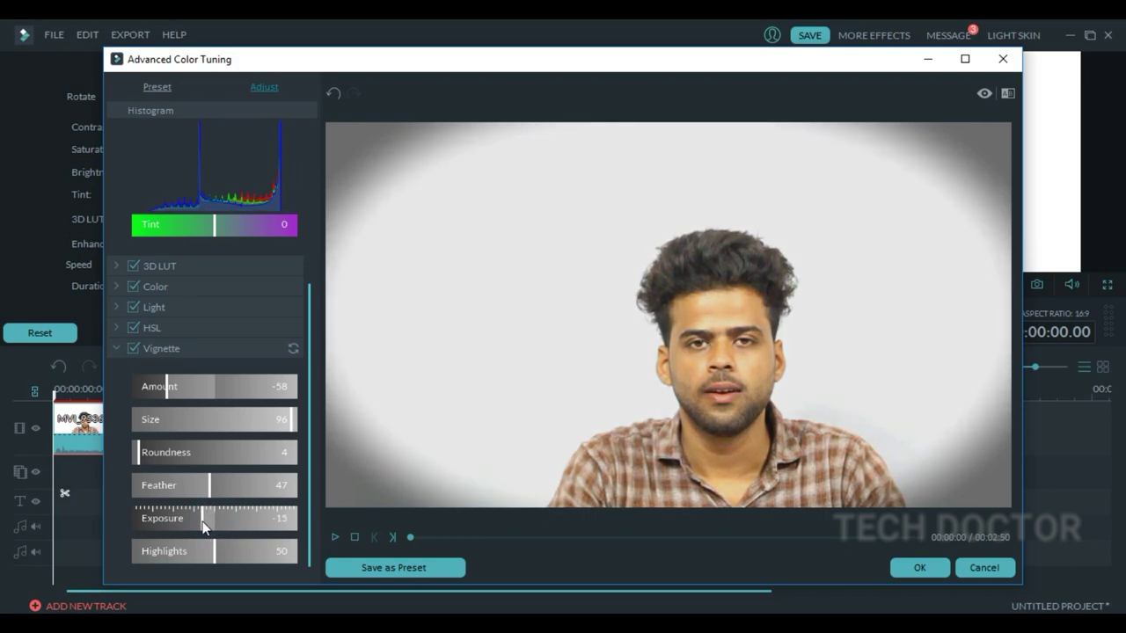
mouse_move(203, 521)
left_mouse_down()
mouse_move(227, 521)
mouse_move(208, 531)
mouse_move(217, 527)
mouse_move(221, 554)
left_mouse_up()
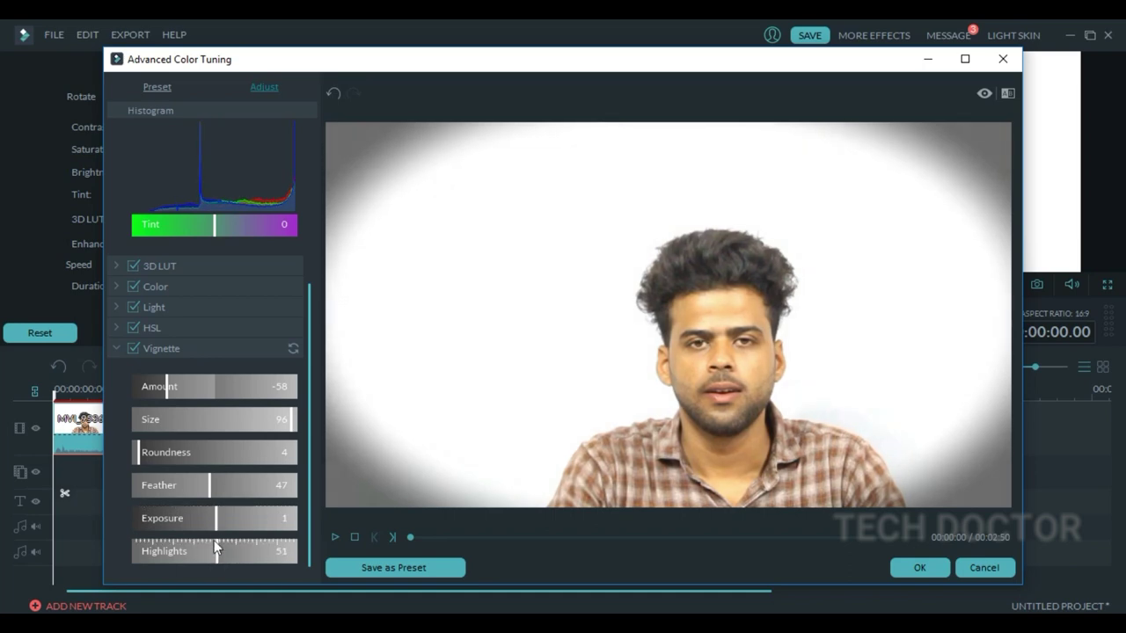
left_click_drag(216, 524, 213, 524)
In HSL with the red swatch, set Hue -12, Saturation 11 and Luminance 6
left_click(176, 328)
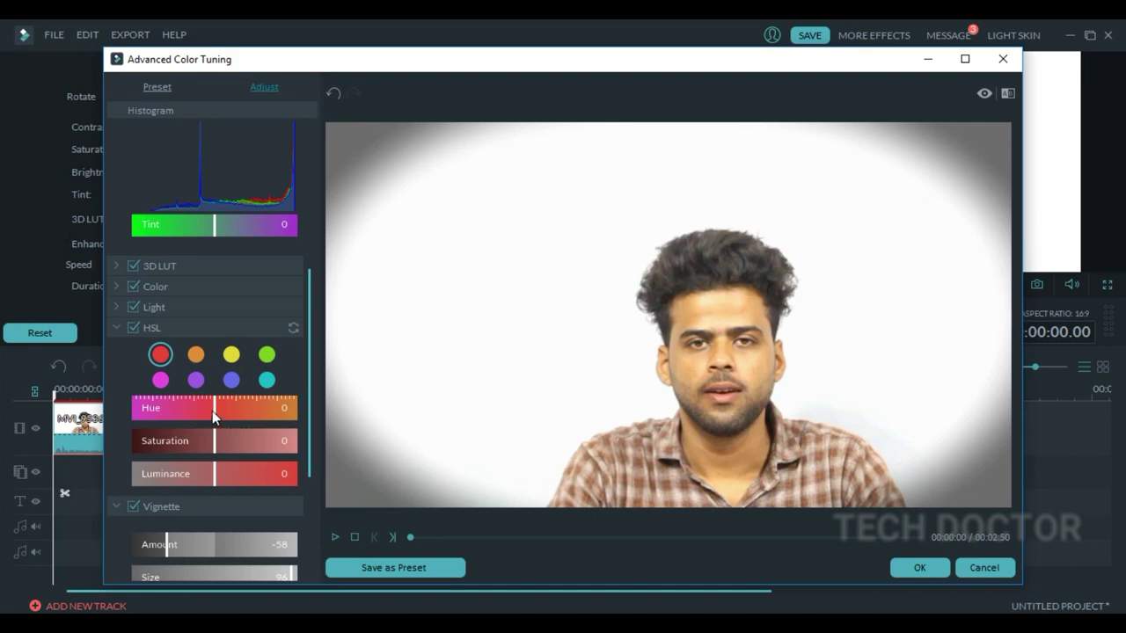
mouse_move(216, 410)
left_mouse_down()
mouse_move(186, 414)
mouse_move(205, 416)
left_mouse_up()
left_click_drag(217, 437, 225, 437)
left_click_drag(216, 480, 220, 478)
scroll(240, 466, "down", 3)
scroll(240, 466, "up", 4)
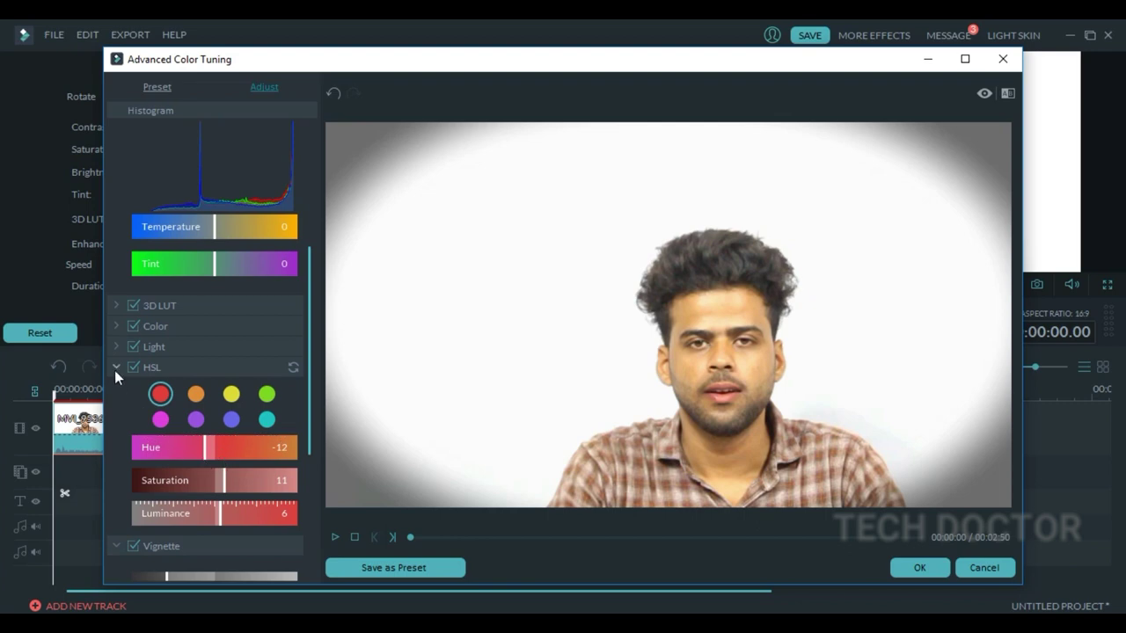
Set Color exposure 5, brightness 3 and saturation 3, nudge contrast slightly, and apply with OK
left_click(117, 327)
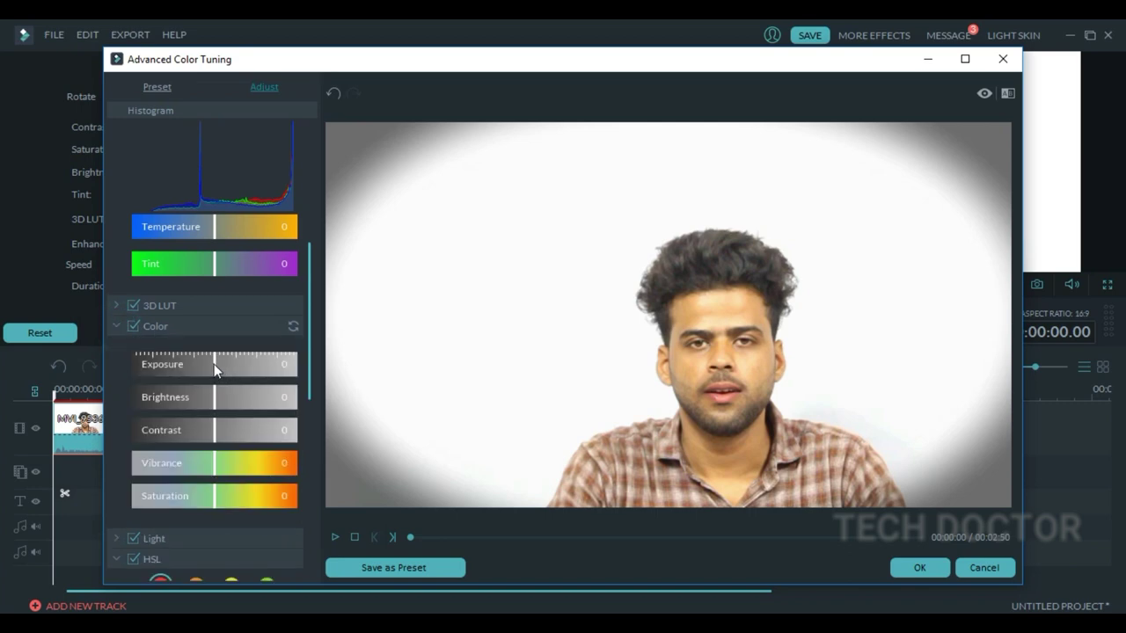
left_click_drag(214, 364, 219, 370)
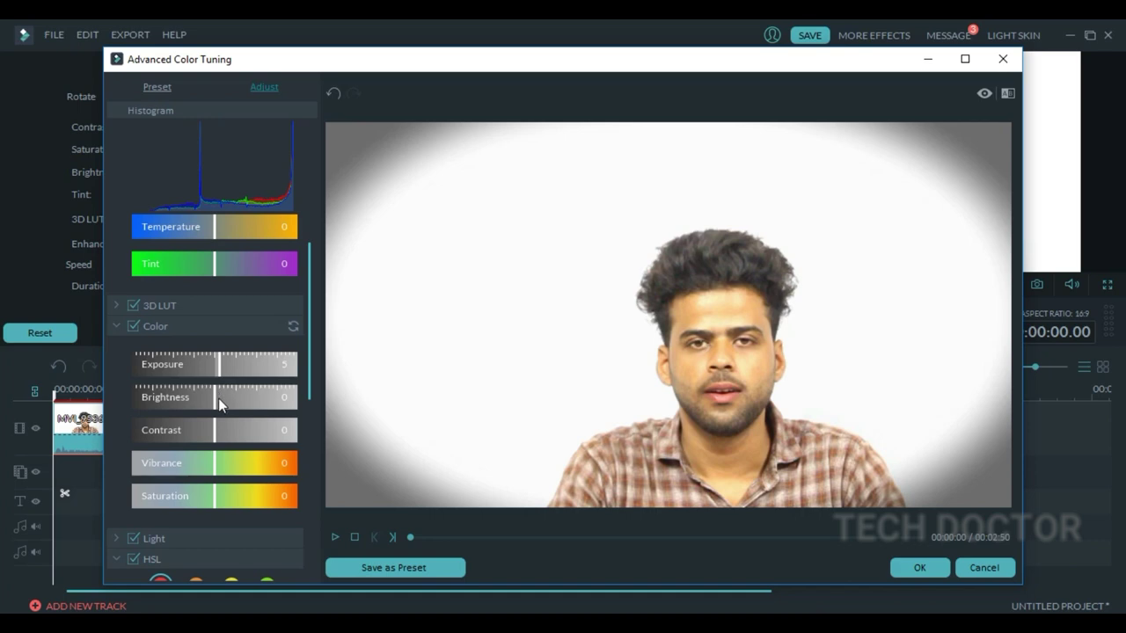
left_click(218, 397)
left_click(213, 434)
left_click(219, 496)
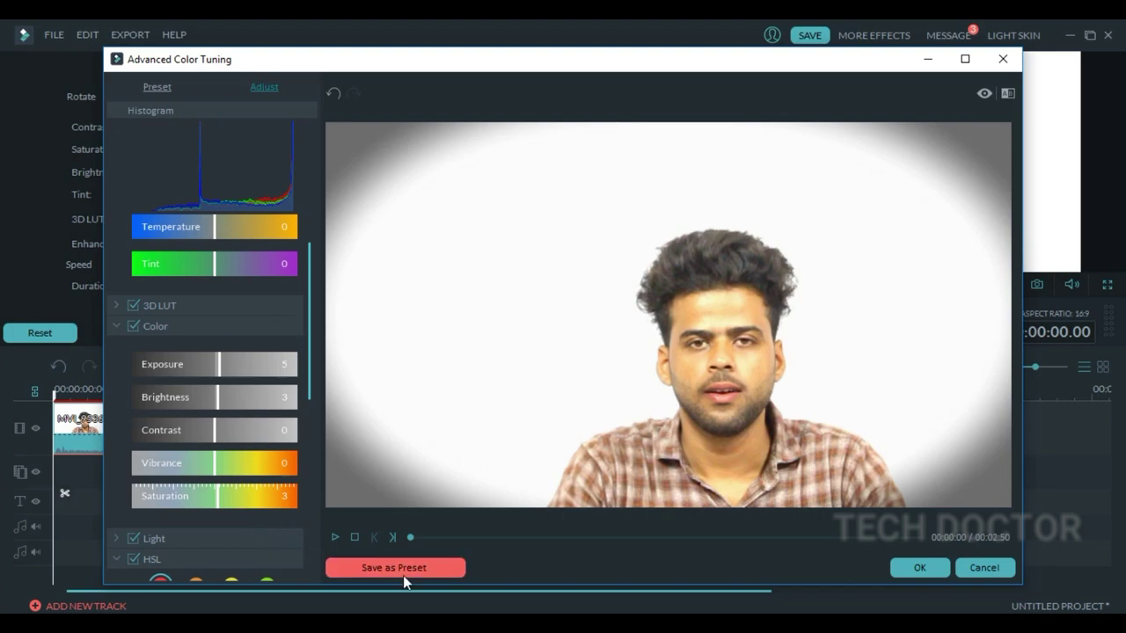
left_click(928, 572)
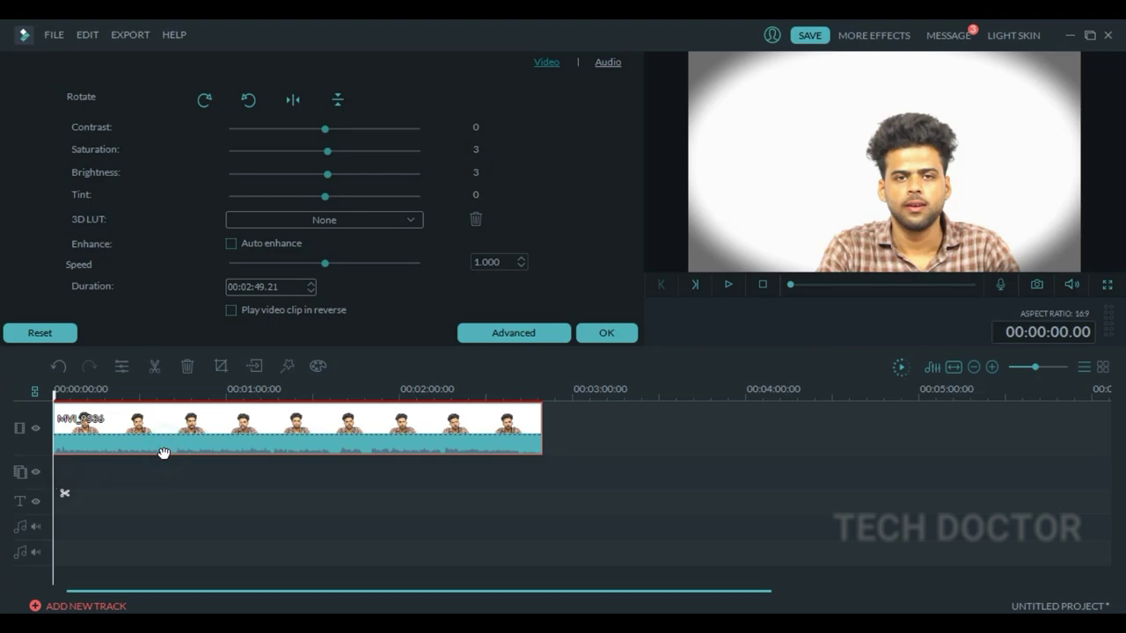
Manually crop the clip's top edge so the frame becomes 1280×561, and apply the crop
left_click(220, 367)
left_click(277, 500)
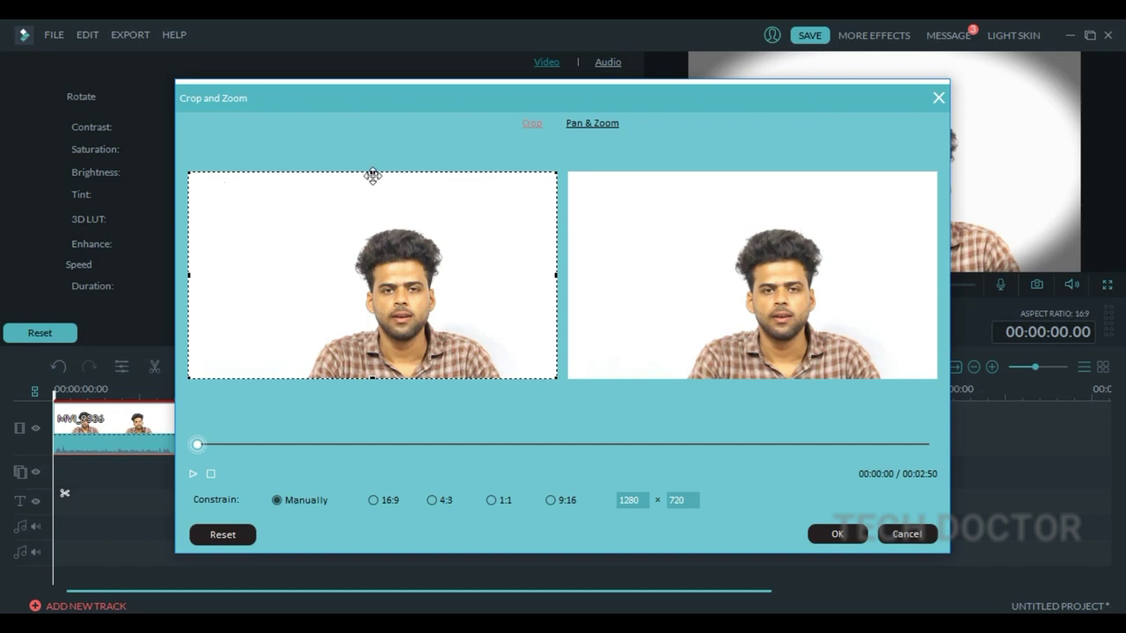
left_click_drag(373, 172, 377, 218)
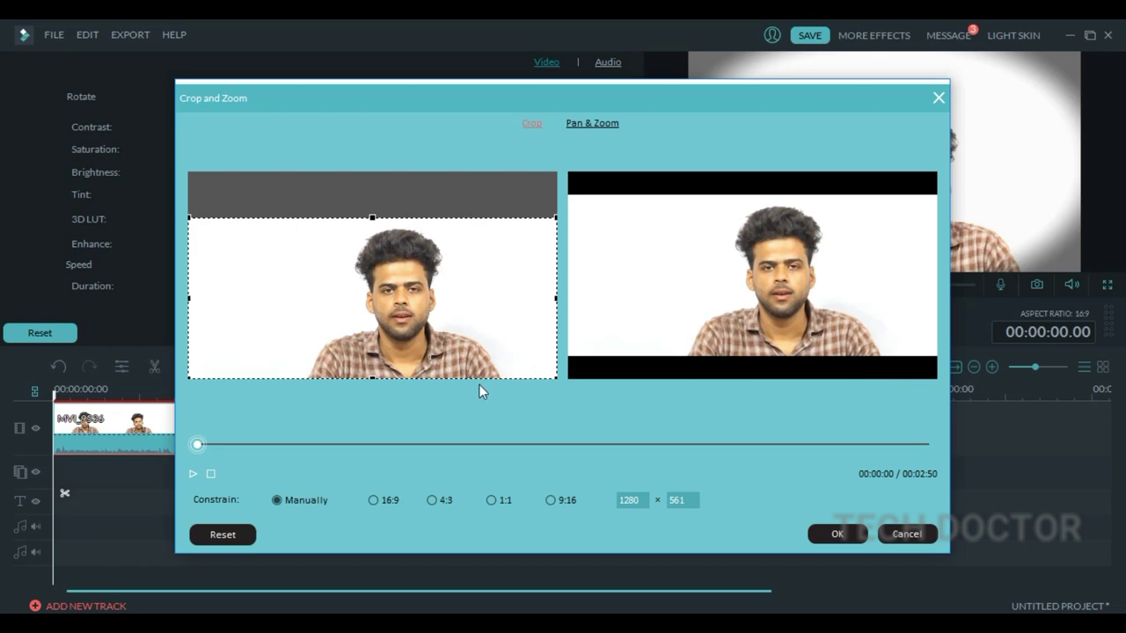
left_click(835, 535)
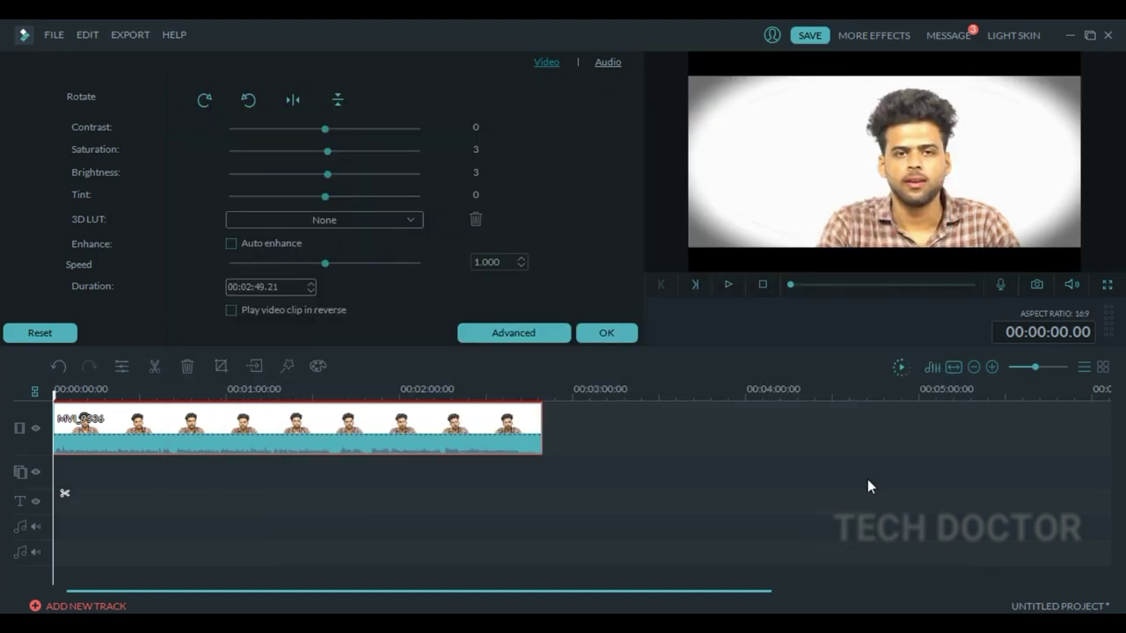
Preview the letterboxed, colour-graded clip, pausing at about 00:00:04
left_click(728, 284)
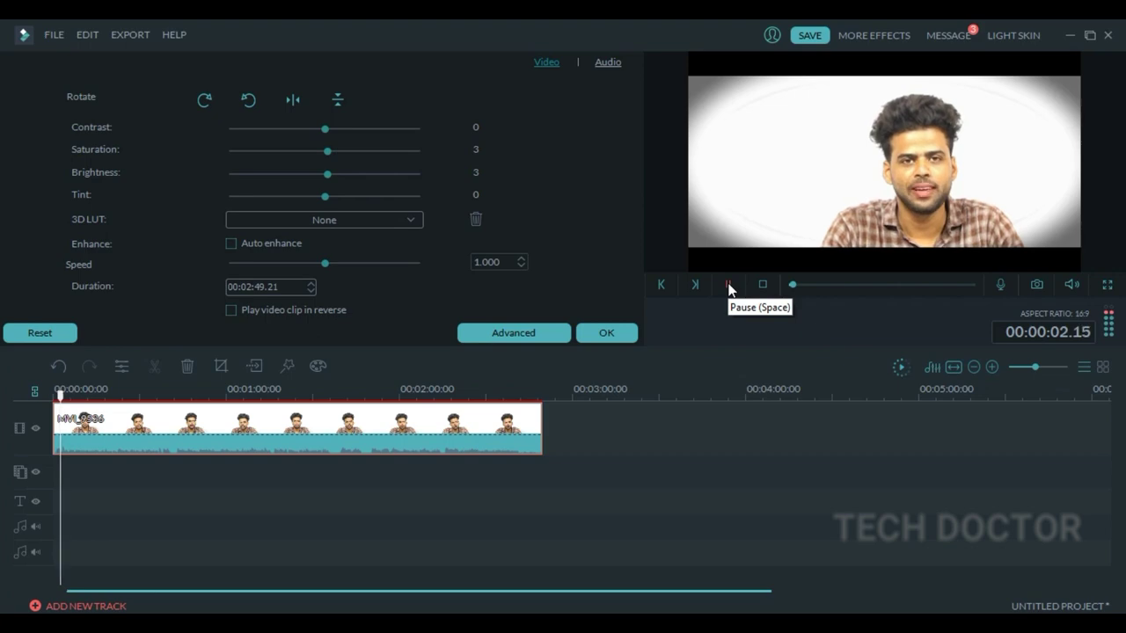
left_click(728, 284)
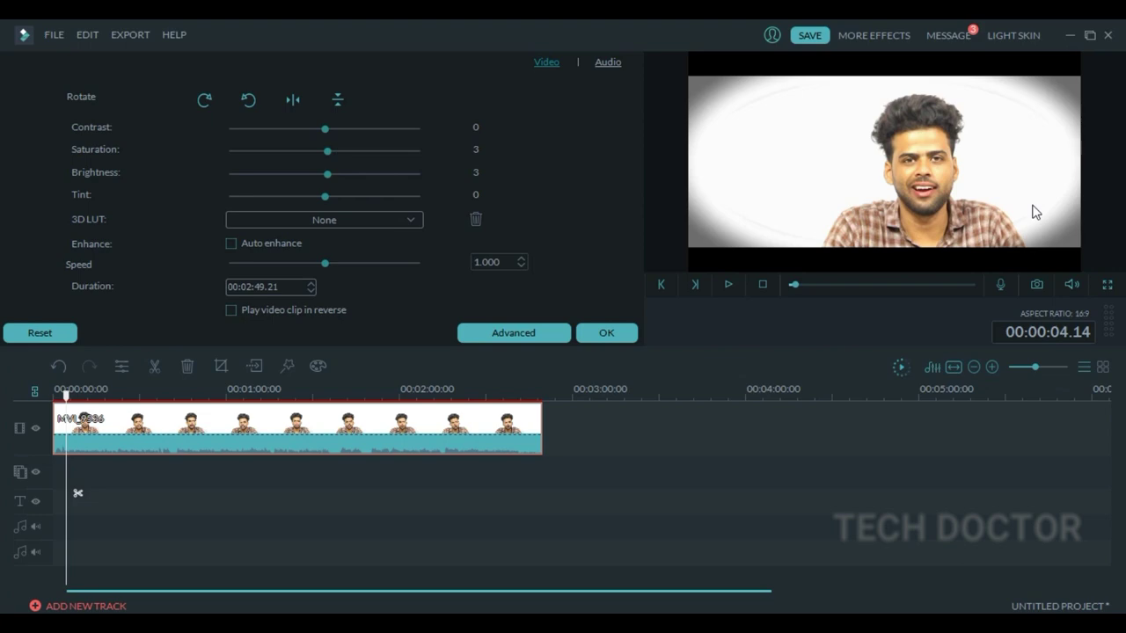
Confirm the clip's Video settings with OK to return to the Media library
left_click(604, 336)
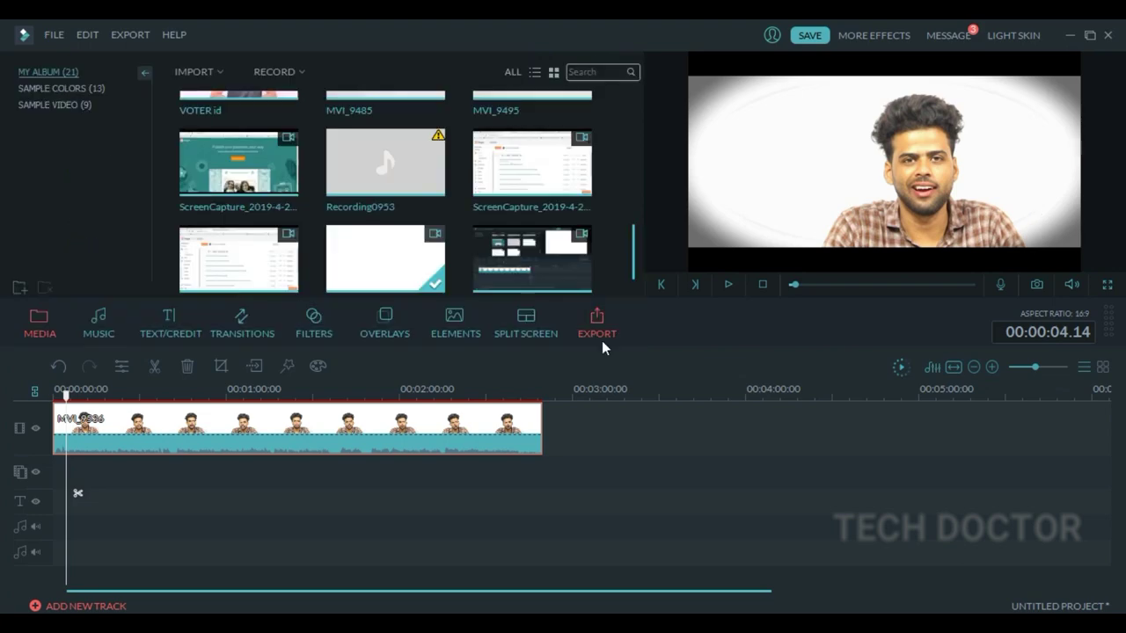